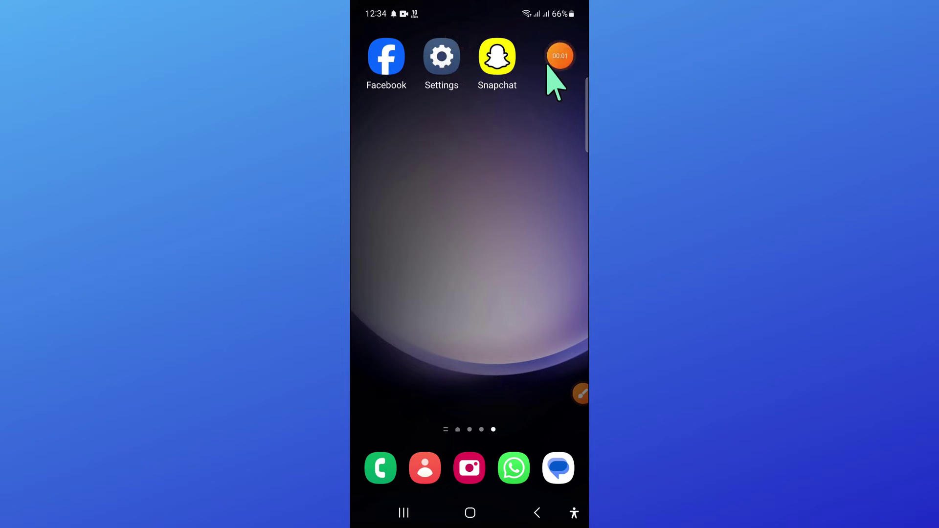
Step: Launch Settings from the Samsung home screen gear icon to show its category list
click(579, 395)
click(522, 458)
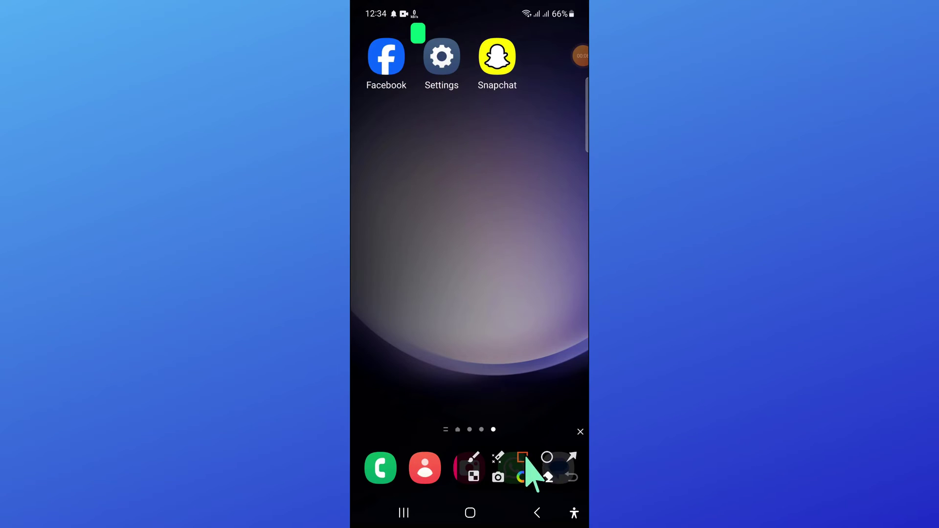
drag(416, 40, 470, 103)
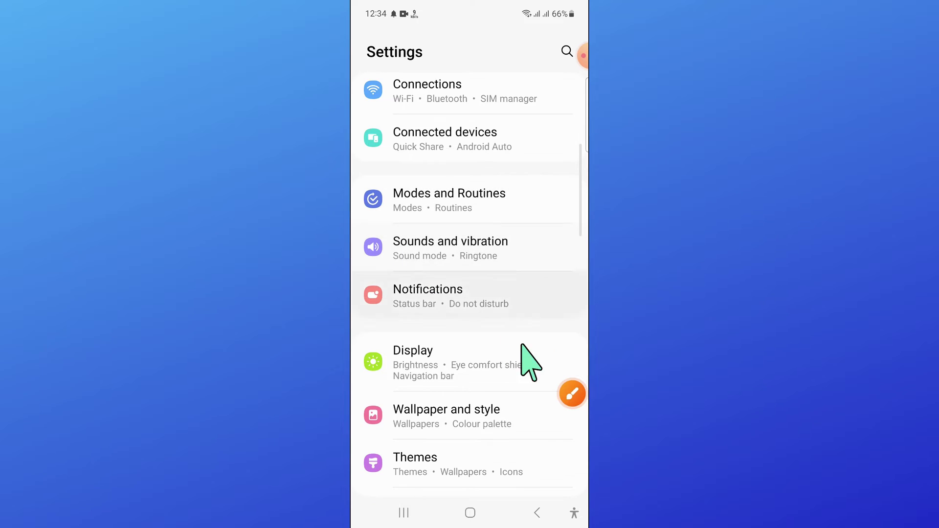
Step: Open the Notifications page from the main Settings list
click(573, 394)
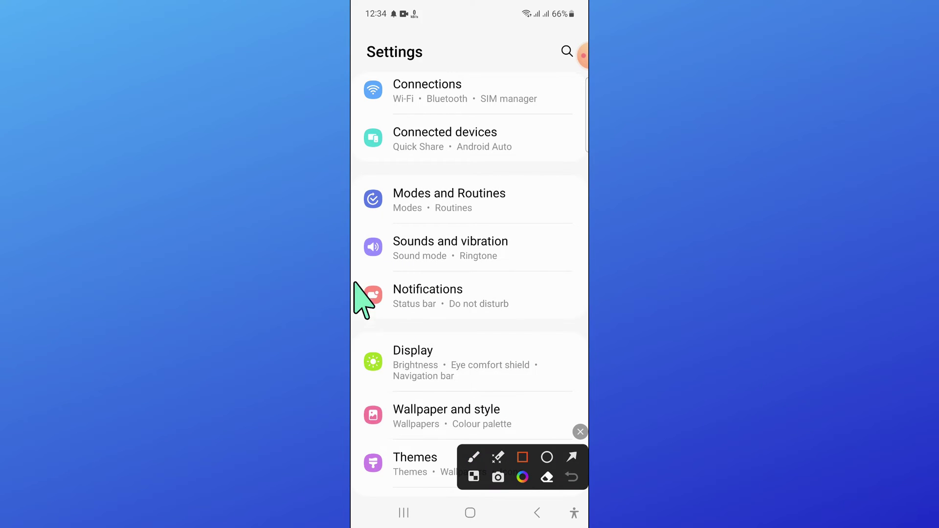
drag(357, 273, 579, 319)
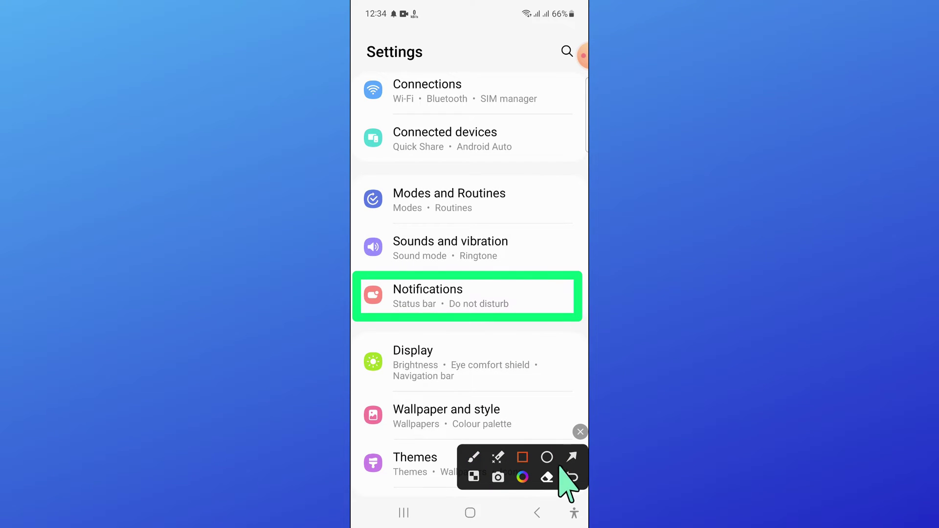
click(573, 457)
drag(358, 373, 397, 326)
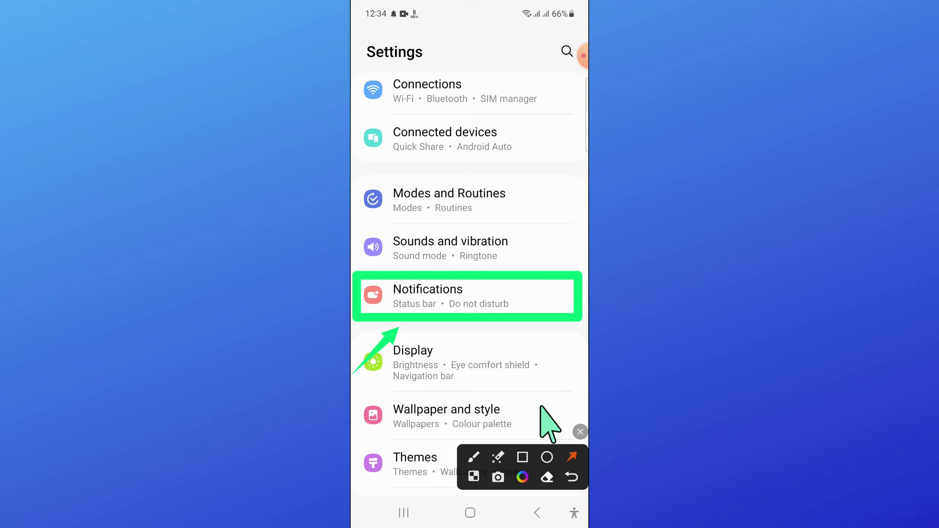
click(579, 431)
Step: Go into Advanced settings under Notifications
click(473, 296)
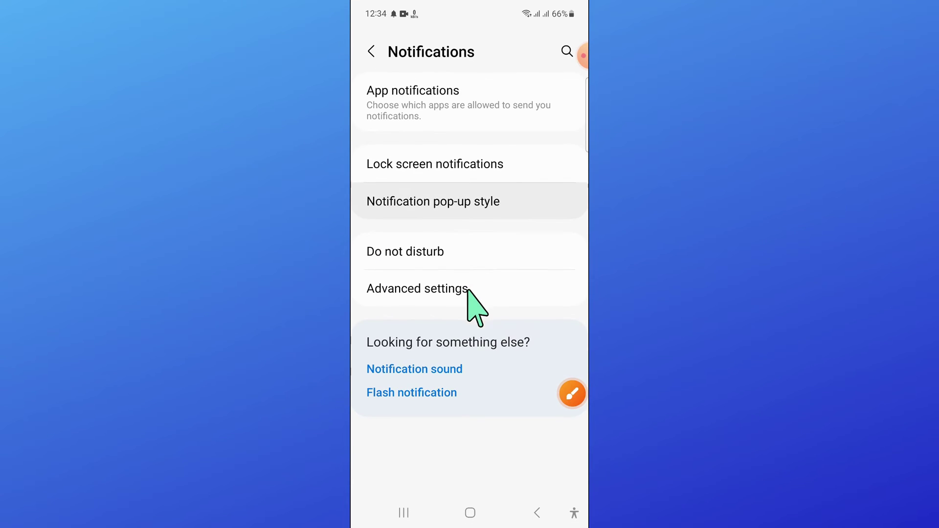
click(571, 393)
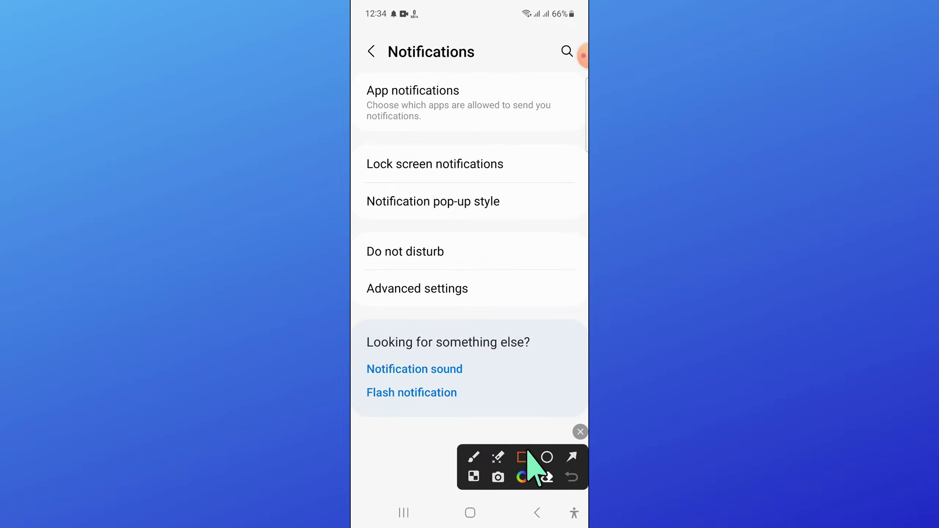
click(523, 458)
drag(358, 275, 583, 307)
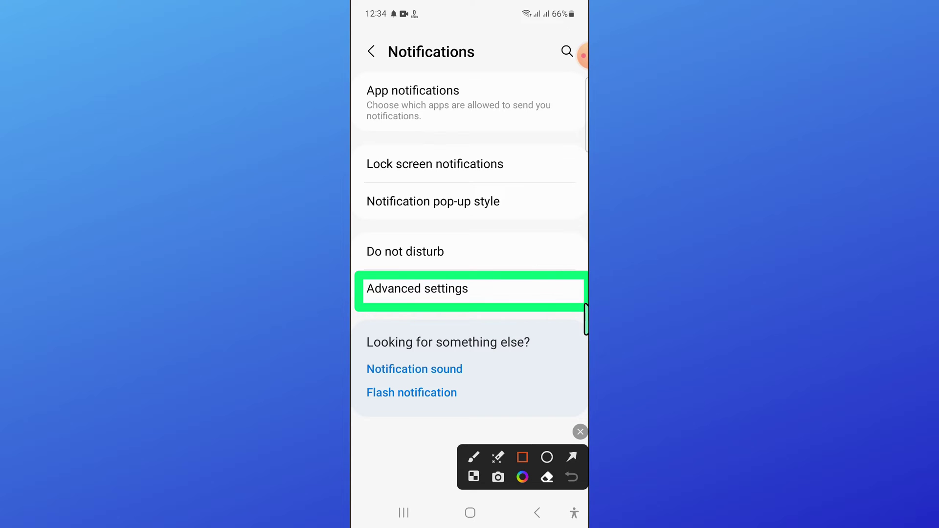
click(572, 457)
drag(357, 411, 389, 312)
Step: Switch on Notification reminders for Messages and go back to the Notifications page
click(579, 434)
click(399, 289)
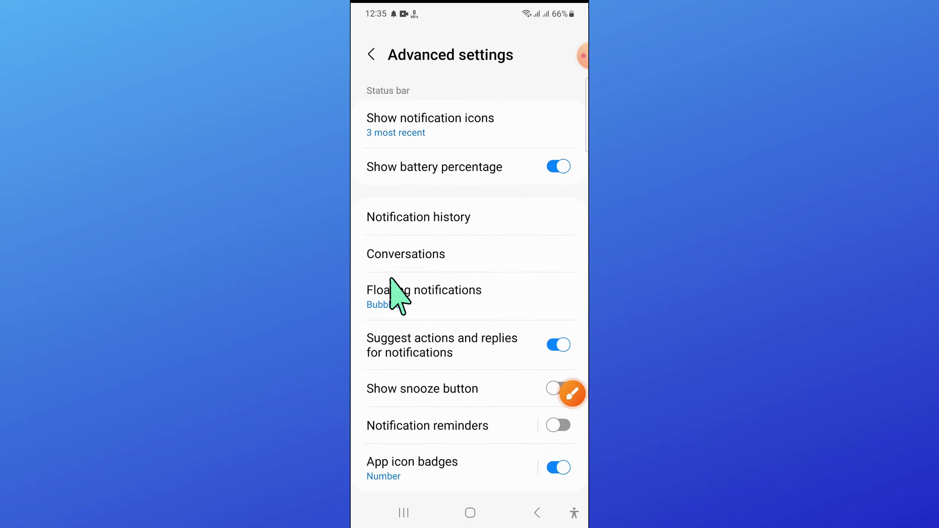
scroll(454, 400, down, 2)
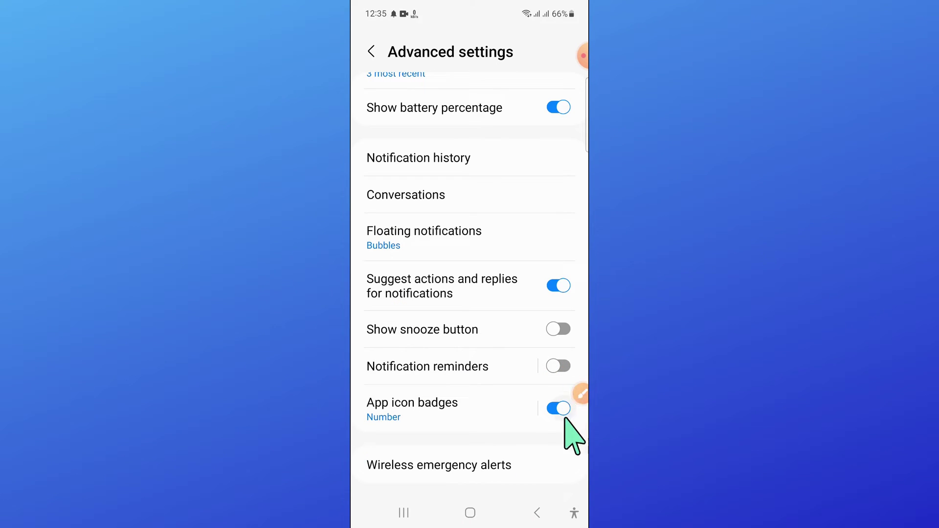
click(581, 392)
click(523, 459)
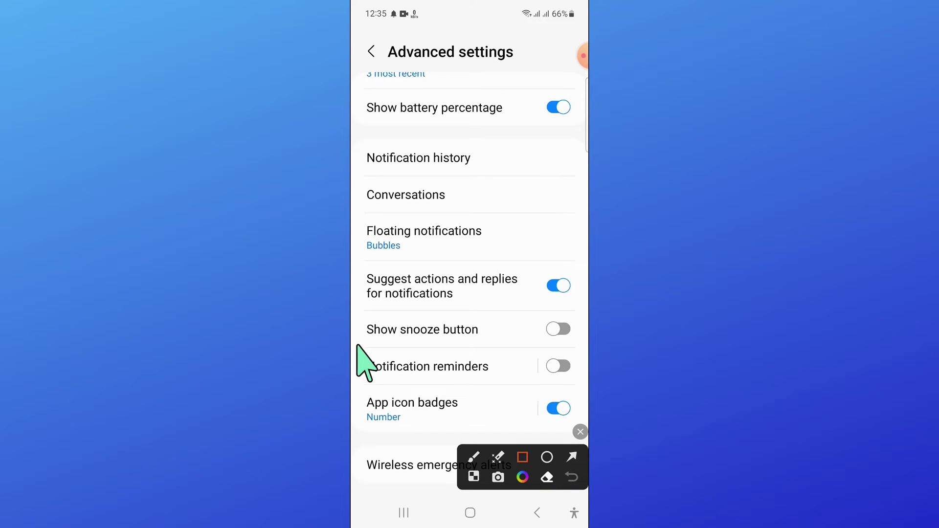
drag(359, 348, 581, 386)
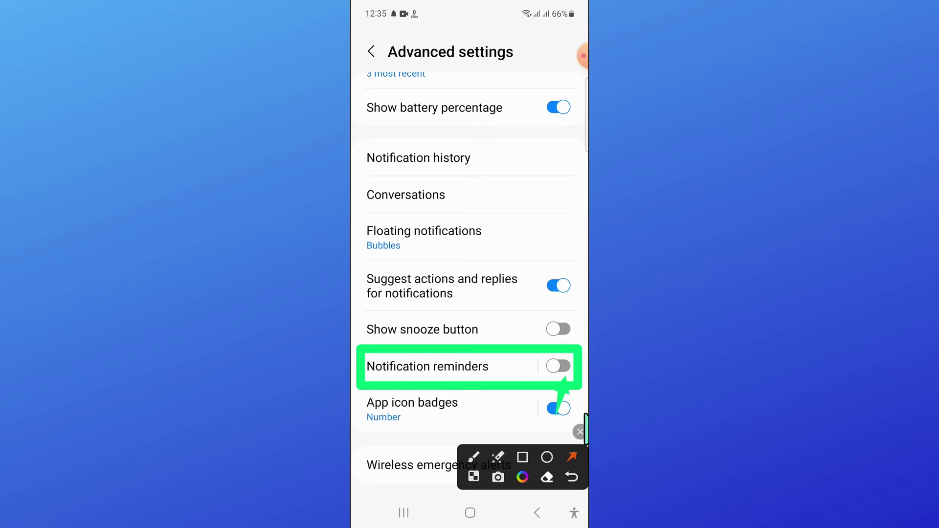
click(583, 431)
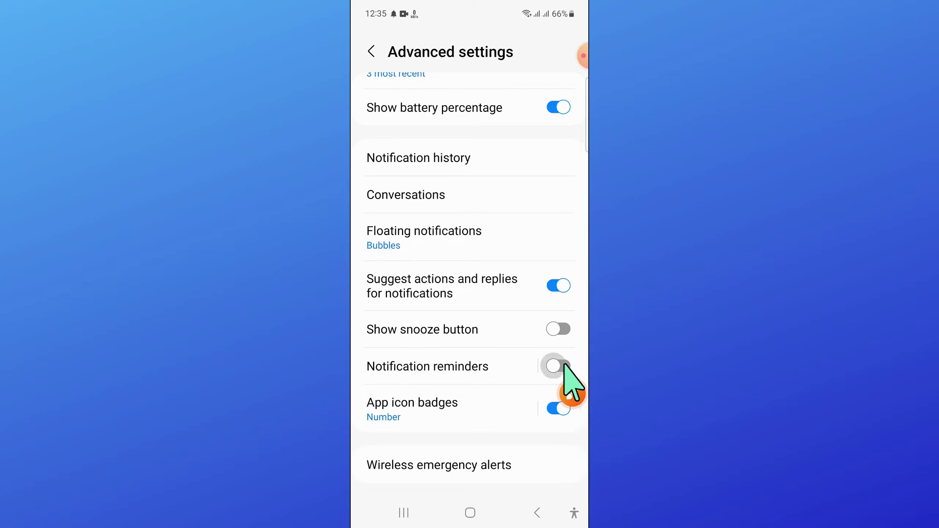
click(557, 366)
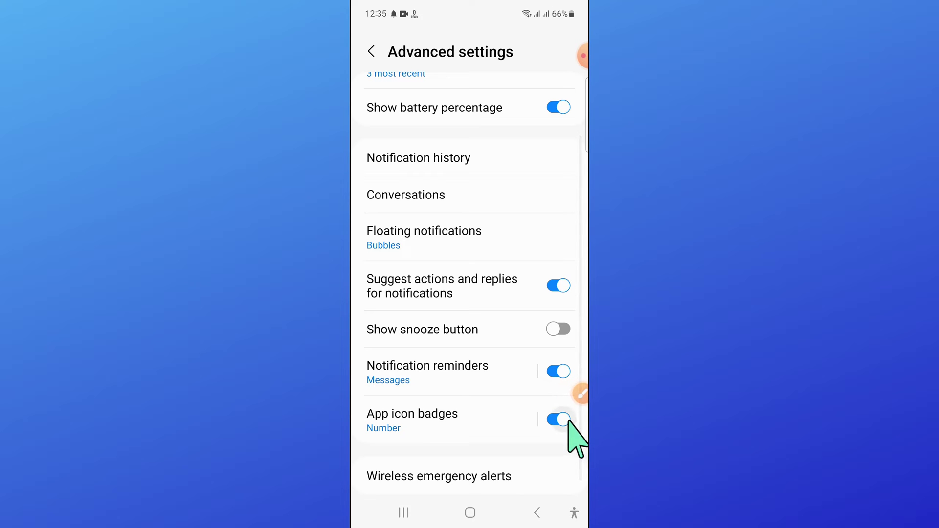
click(537, 513)
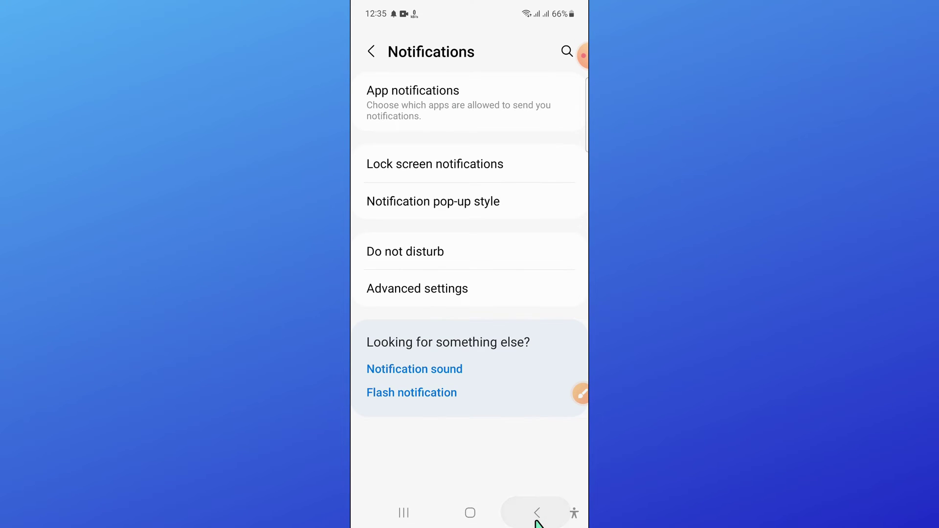
Step: Back out to the main Settings list and open Battery and device care
click(537, 513)
scroll(513, 419, down, 5)
scroll(514, 418, down, 5)
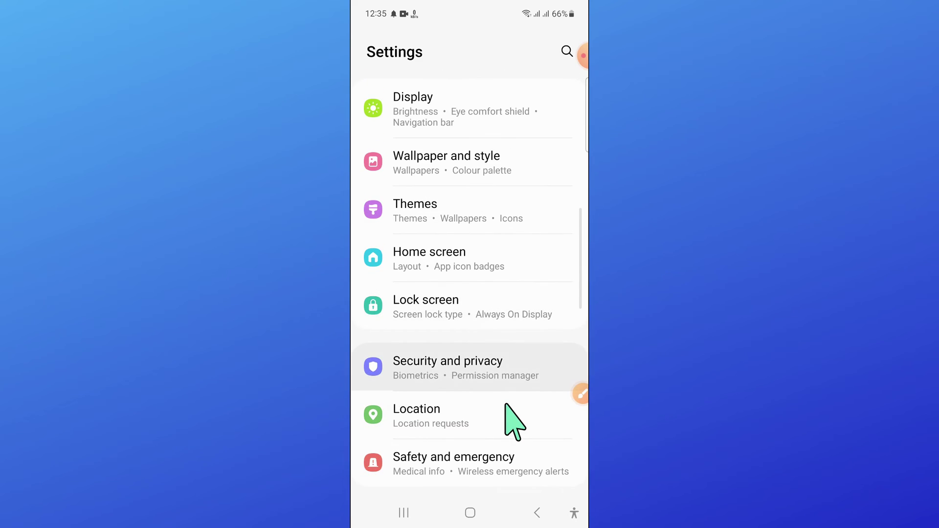
scroll(513, 421, down, 3)
scroll(513, 420, down, 3)
scroll(521, 426, down, 3)
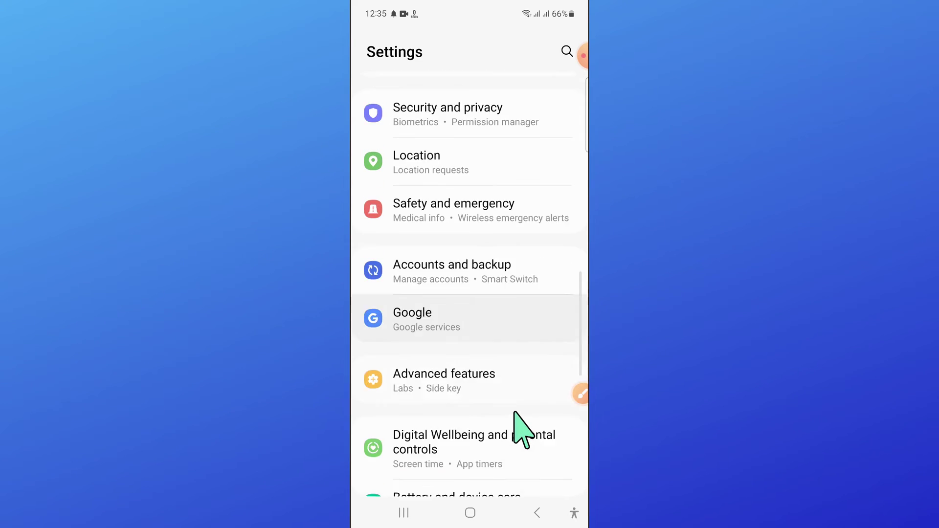
scroll(521, 430, down, 3)
scroll(521, 422, down, 2)
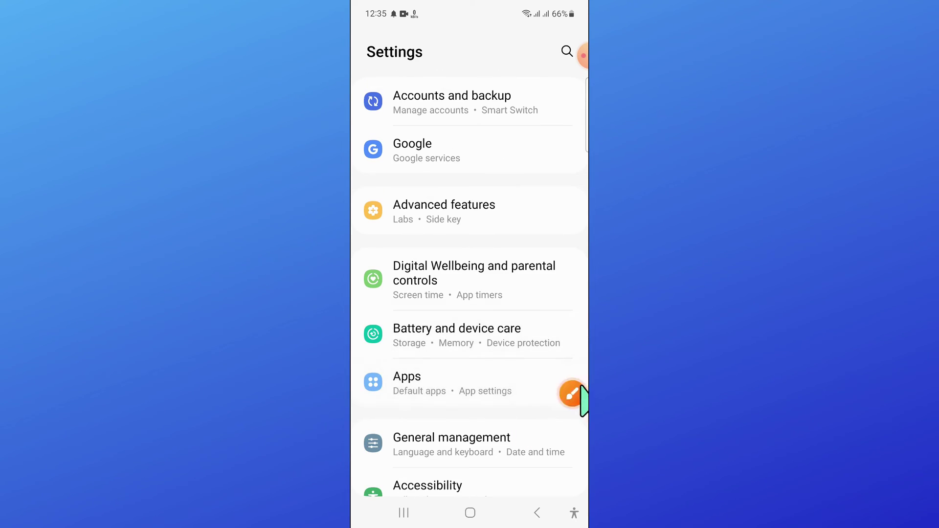
click(572, 395)
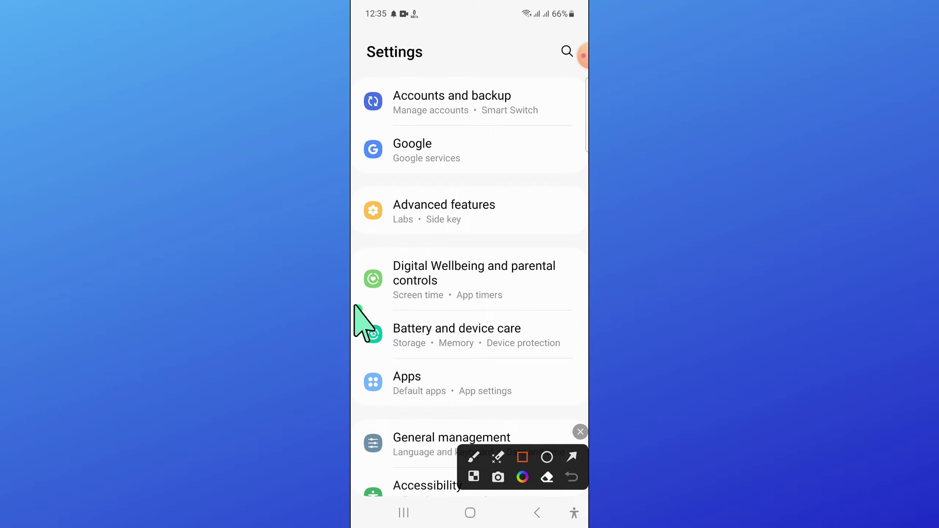
drag(357, 308, 583, 362)
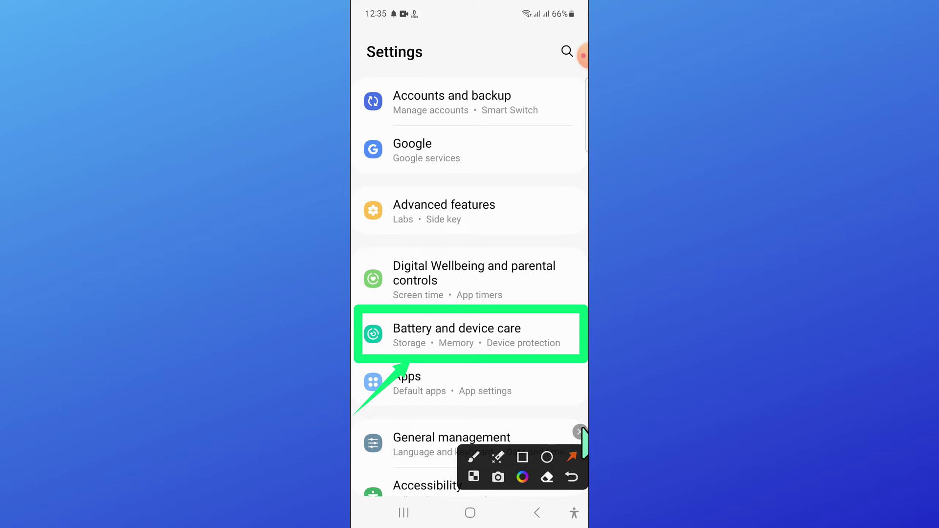
click(580, 432)
click(481, 345)
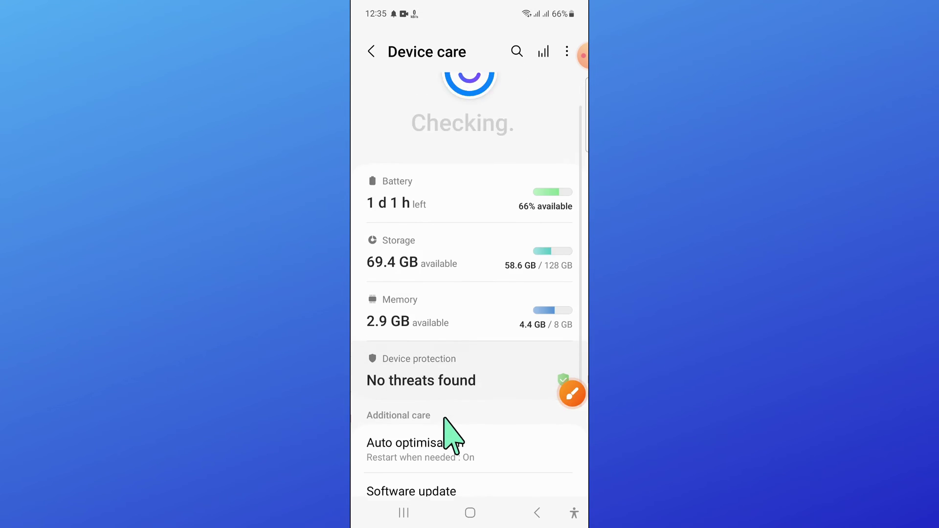
click(450, 433)
scroll(451, 426, down, 1)
click(572, 394)
click(522, 458)
drag(355, 329, 582, 378)
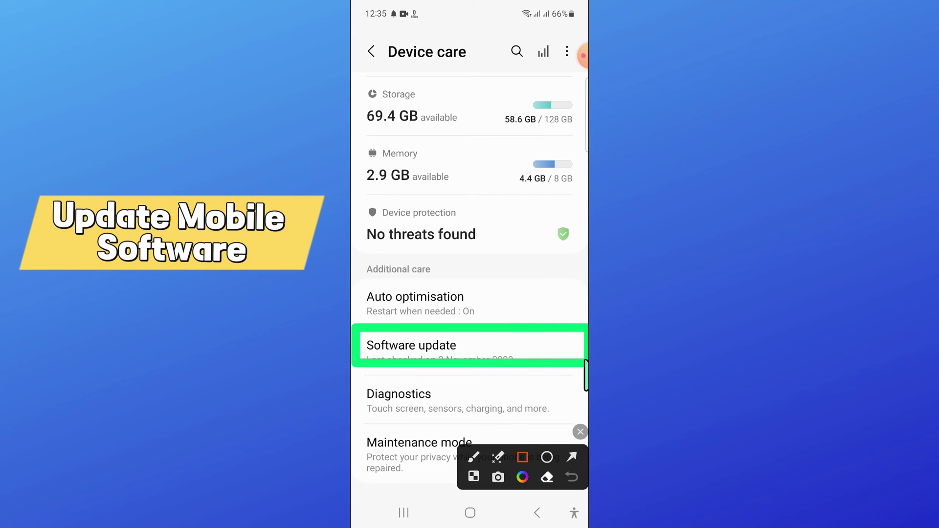
click(573, 458)
drag(357, 445, 387, 400)
Step: Open the Software update page from Device care
click(582, 438)
click(450, 352)
click(572, 394)
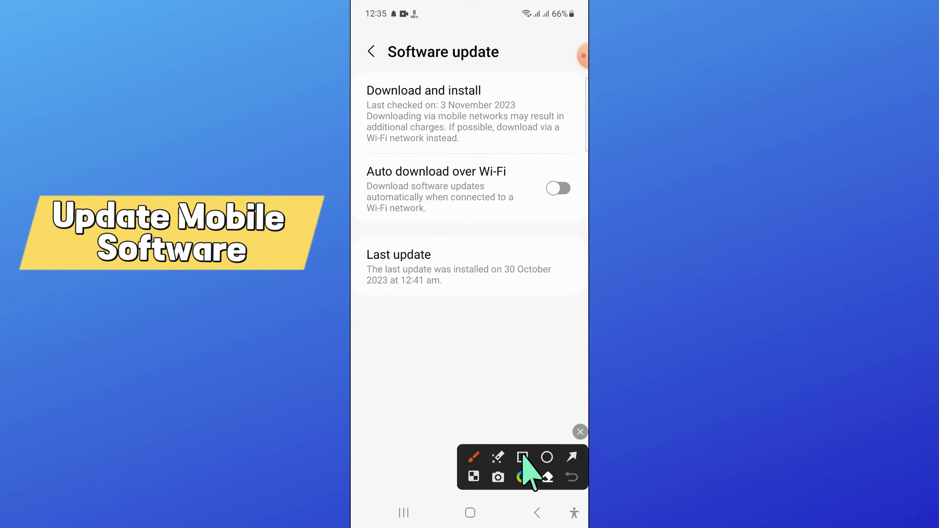
drag(359, 77, 585, 150)
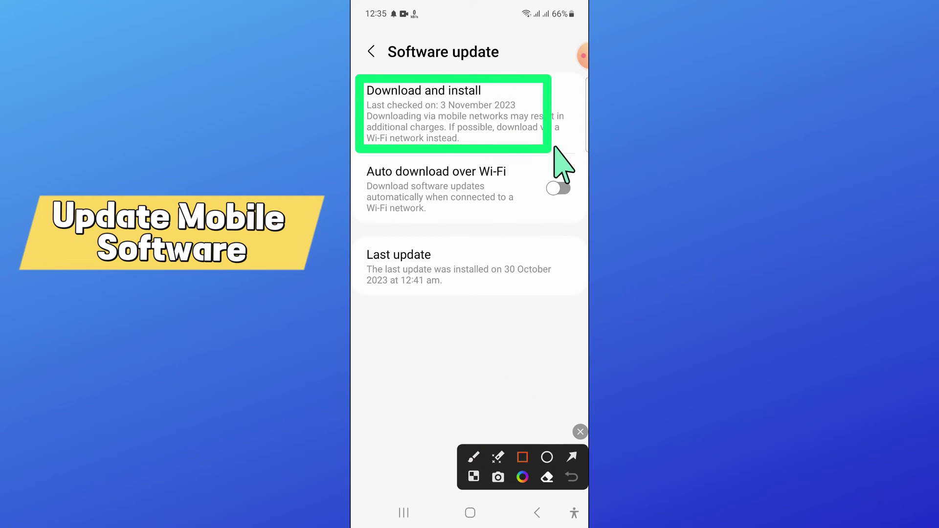
Step: Run Download and install, confirm 'Your software is up to date', and return to Device care
click(579, 432)
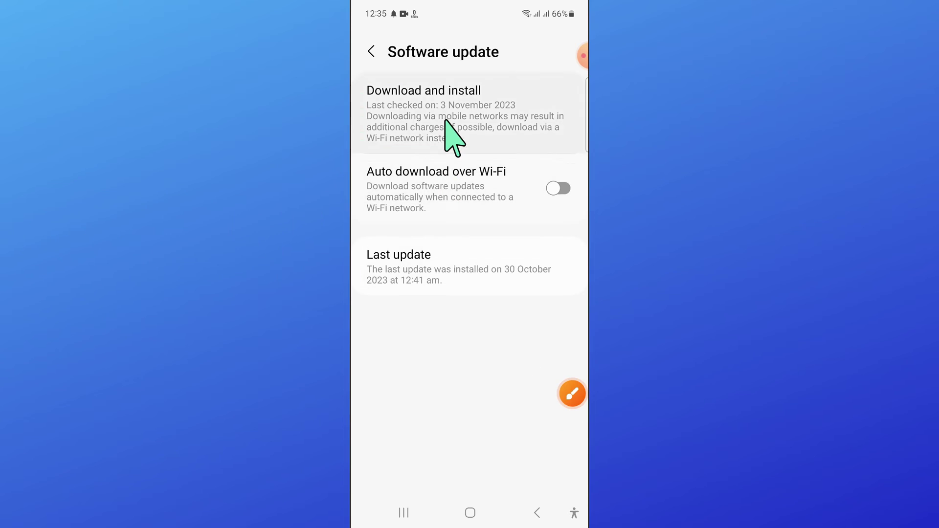
click(448, 117)
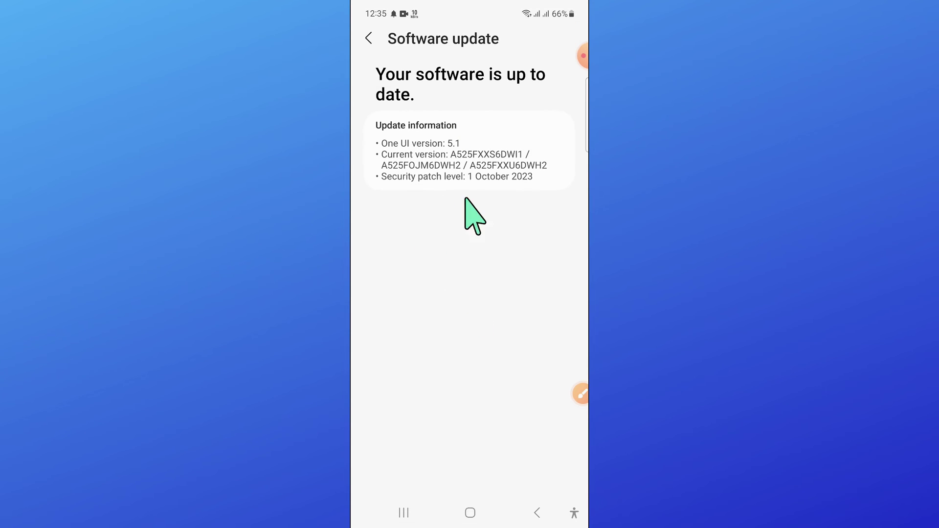
click(526, 512)
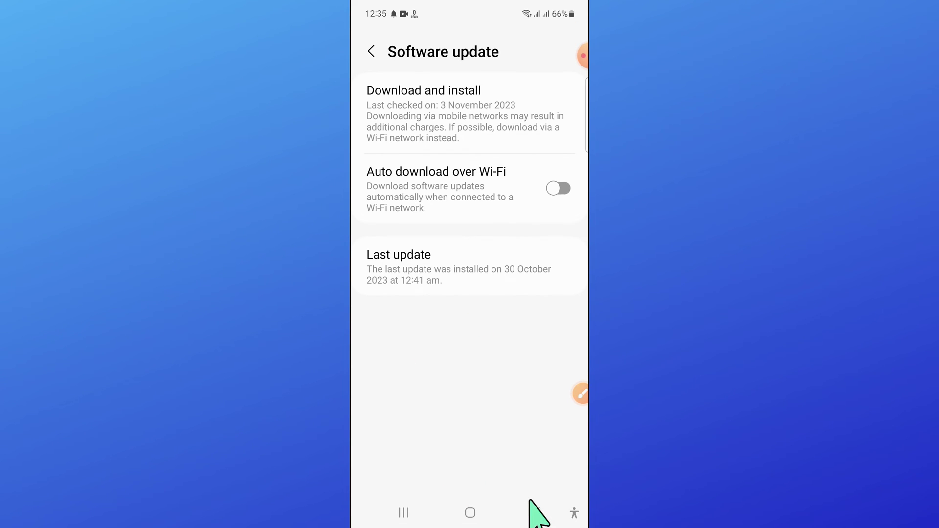
click(527, 512)
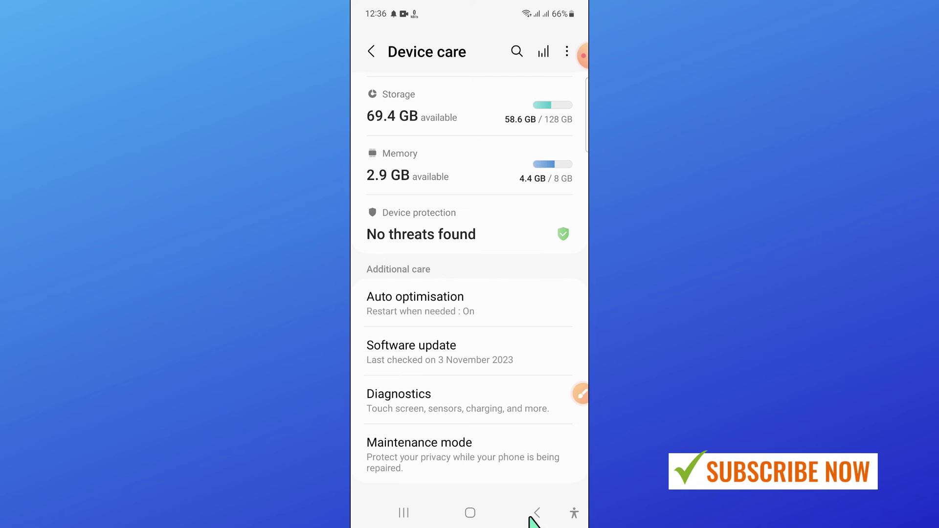
Step: Return to the main Settings list and open General management
click(534, 512)
drag(488, 447, 448, 242)
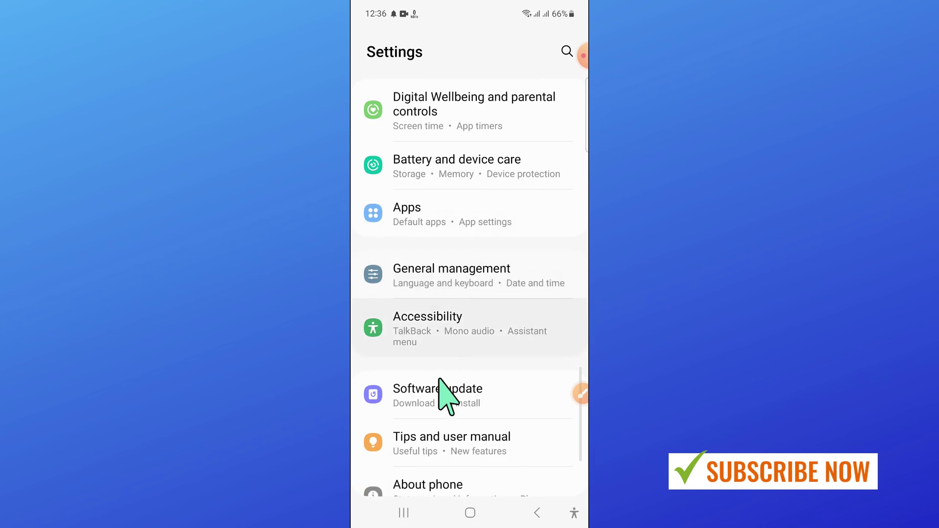
click(572, 394)
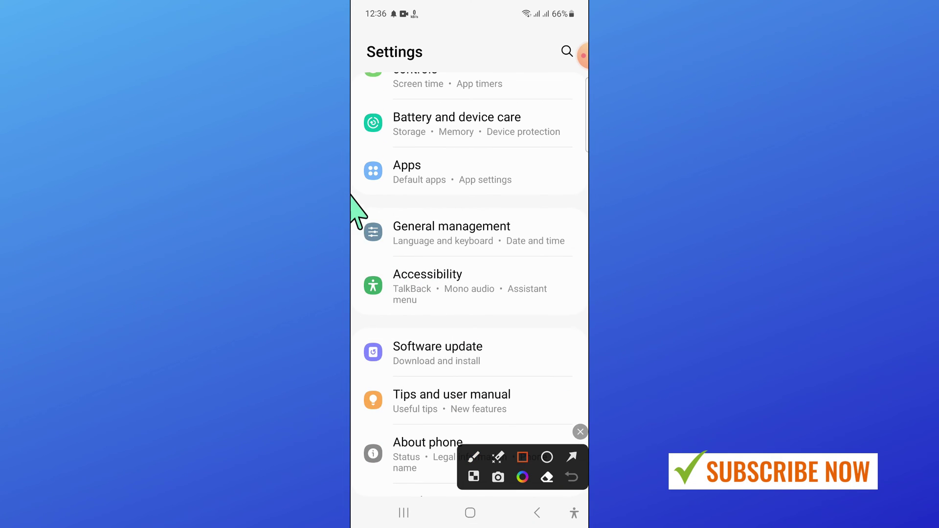
mouse_move(352, 204)
mouse_down()
mouse_move(534, 253)
mouse_move(585, 257)
mouse_up()
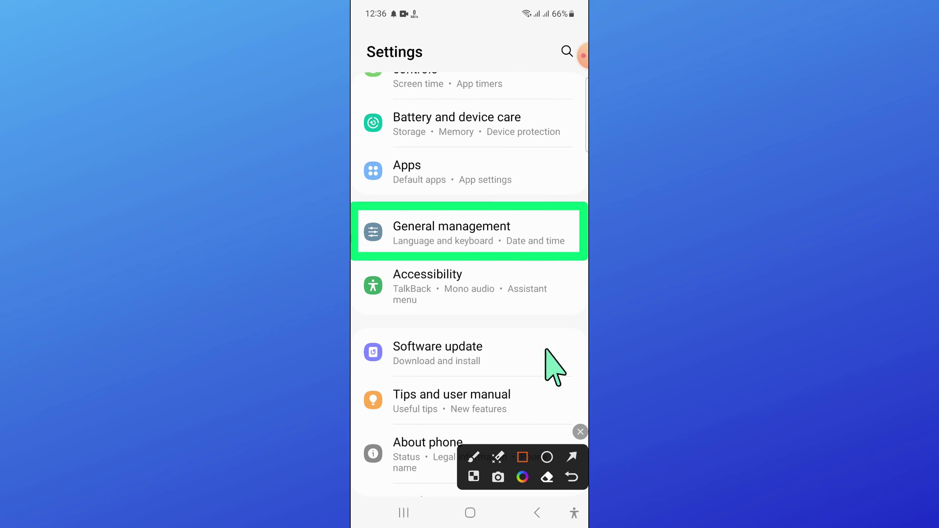
click(573, 457)
drag(352, 382, 411, 261)
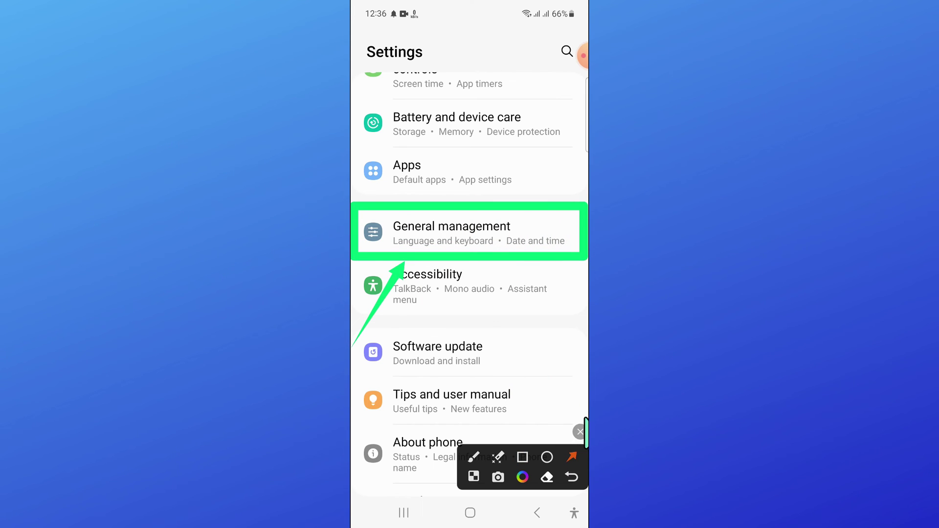
click(580, 431)
click(400, 227)
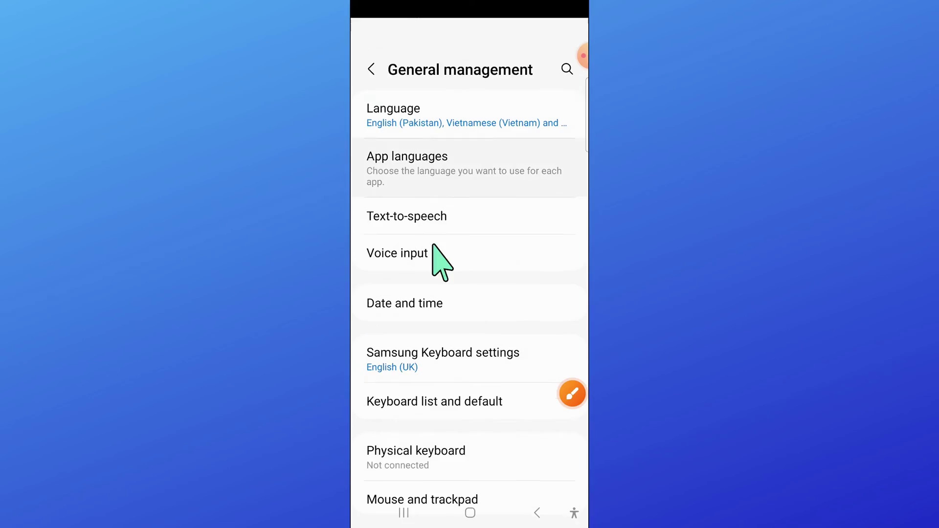
scroll(440, 253, down, 3)
Step: Scroll General management down to reach the Reset page
click(572, 394)
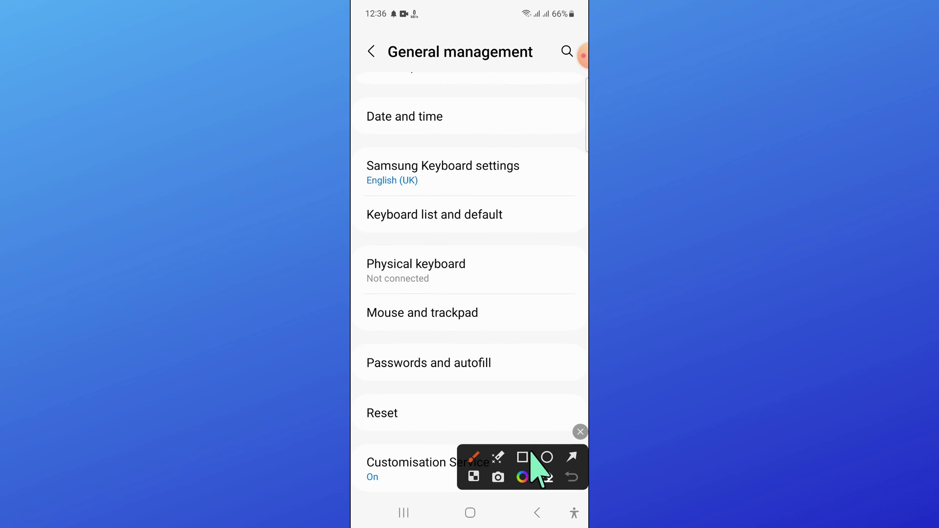
drag(358, 393, 581, 434)
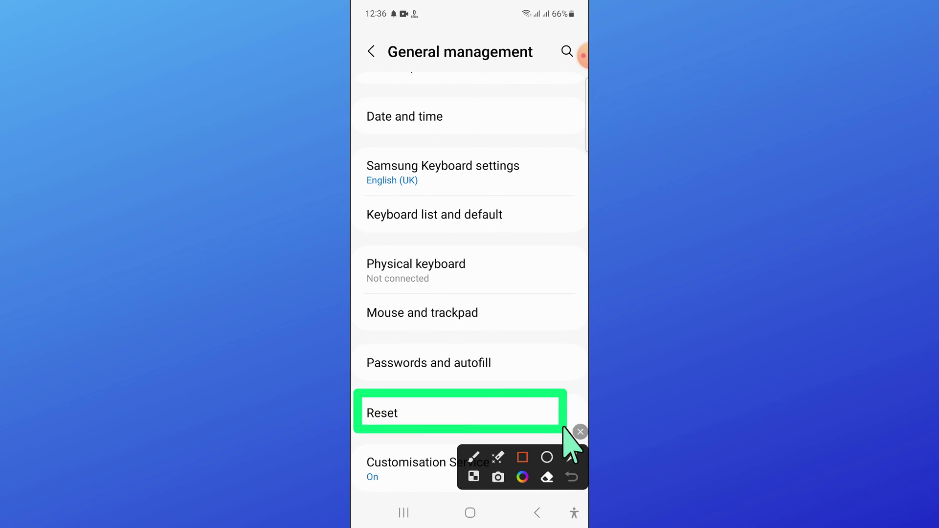
click(573, 458)
drag(354, 316, 391, 396)
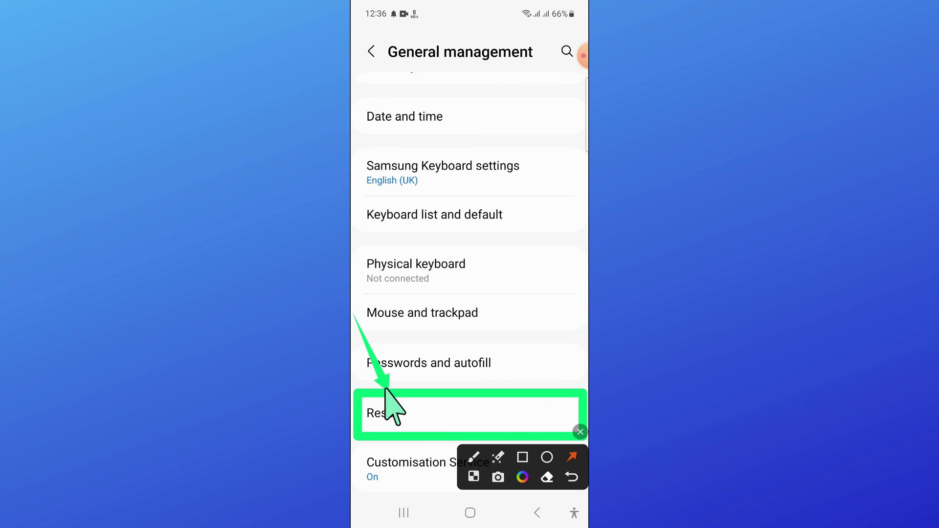
key(Escape)
Step: Open the Reset options page and scroll through its list
click(416, 413)
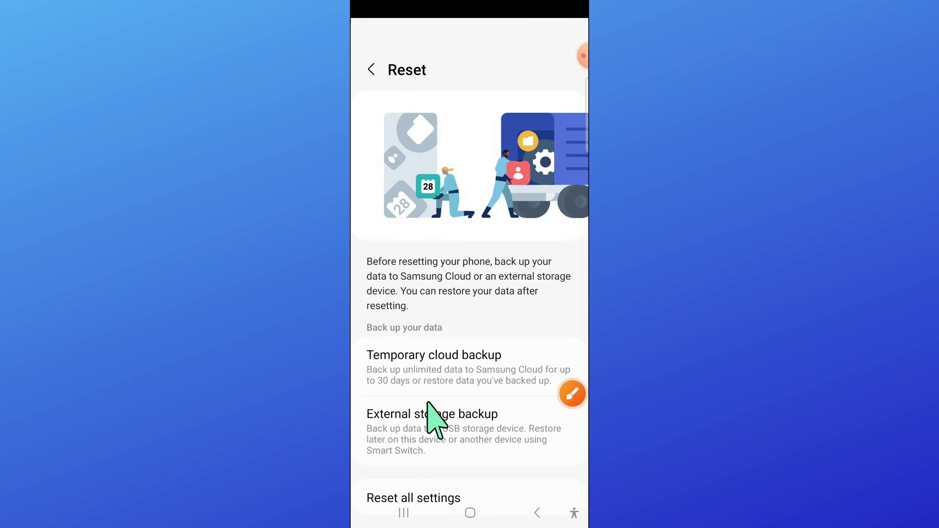
scroll(531, 430, down, 2)
scroll(531, 430, down, 2)
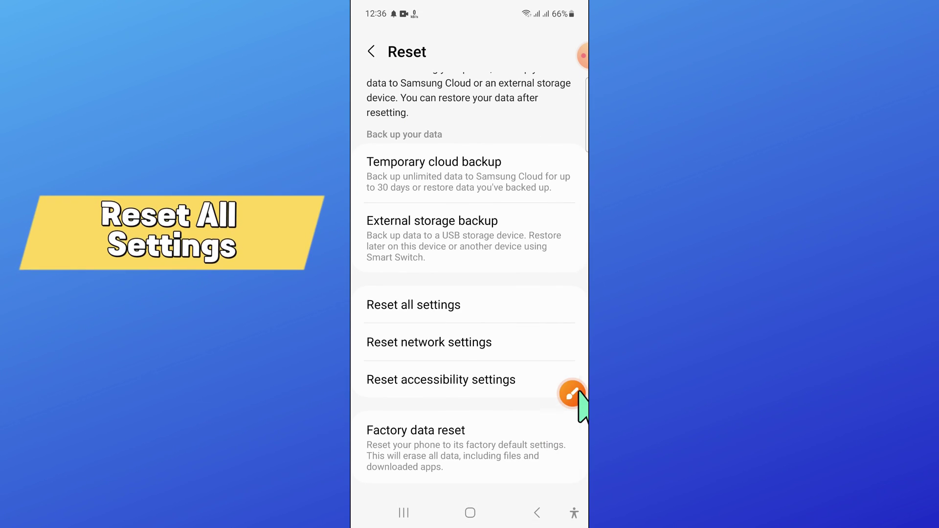
click(572, 394)
click(522, 459)
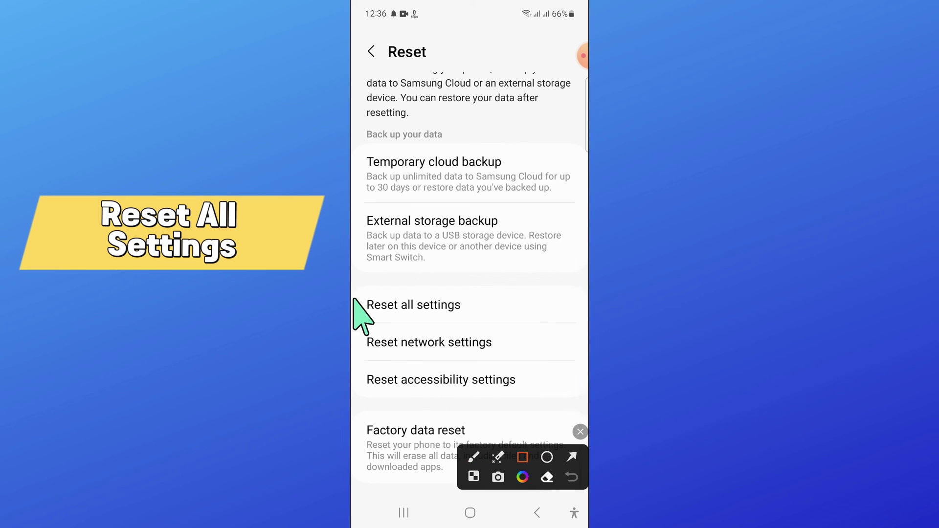
mouse_move(355, 293)
mouse_down()
mouse_move(515, 337)
mouse_move(584, 321)
mouse_up()
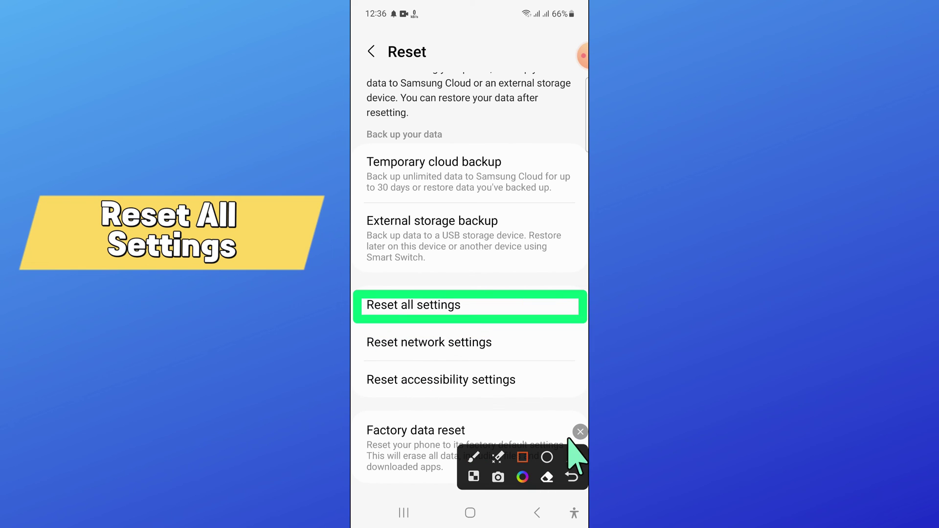
Step: Open Reset all settings, showing what stays untouched and the Reset settings option
click(580, 431)
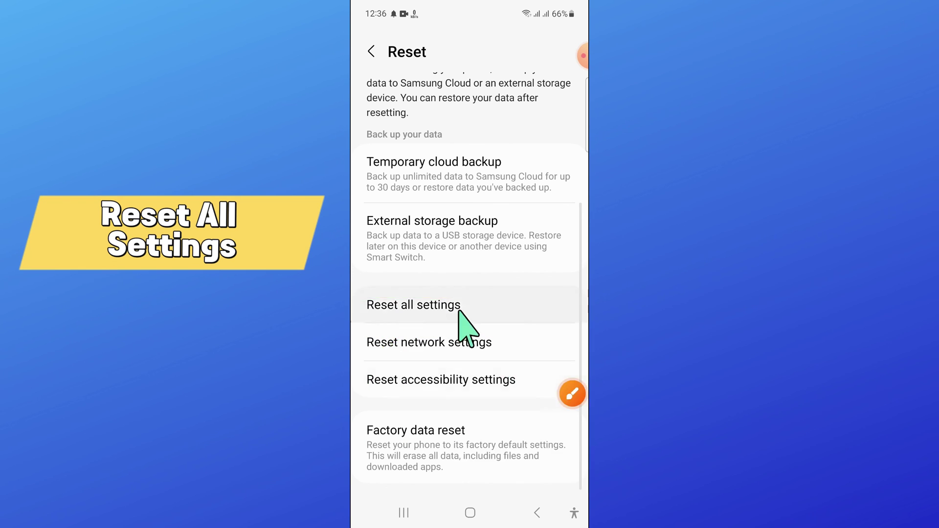
click(455, 308)
click(571, 394)
click(523, 458)
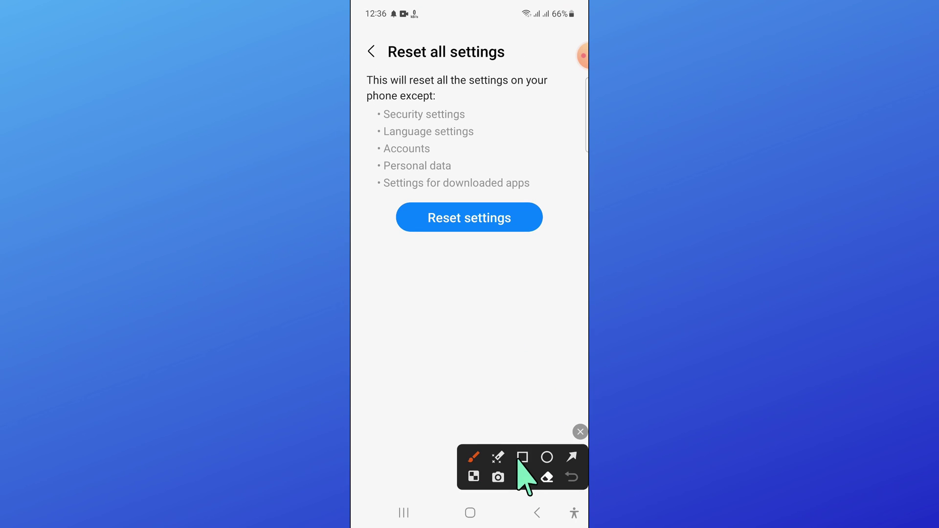